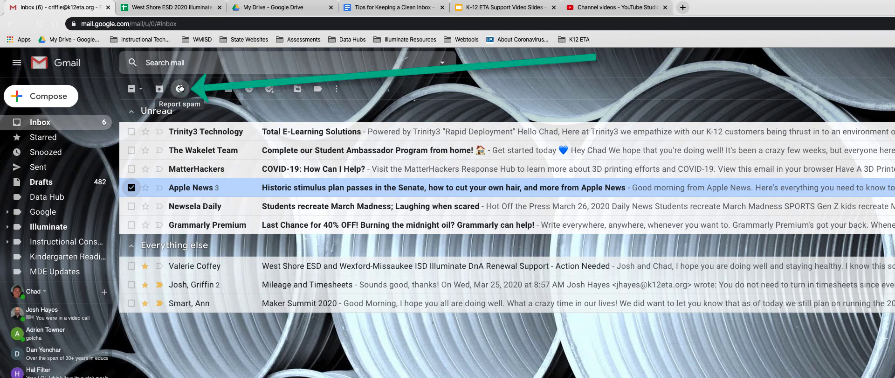
Report the selected Apple News email as spam
{"action": "left_click", "coordinate": [180, 88]}
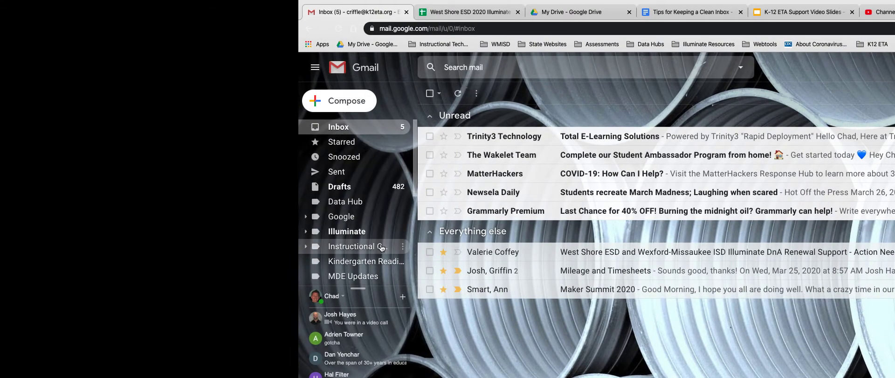
Expand the full mailbox label list, open label management, and review the system, category and custom labels
{"action": "scroll", "coordinate": [383, 248], "scroll_direction": "down", "scroll_amount": 5}
{"action": "scroll", "coordinate": [381, 245], "scroll_direction": "down", "scroll_amount": 3}
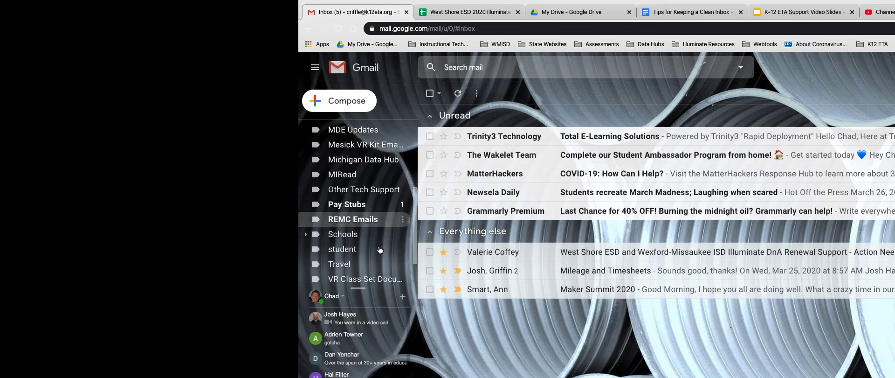
{"action": "left_click", "coordinate": [343, 278]}
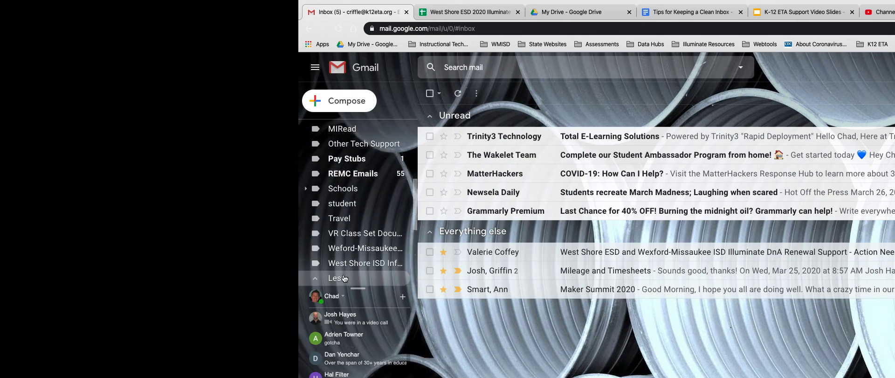
{"action": "scroll", "coordinate": [359, 266], "scroll_direction": "down", "scroll_amount": 6}
{"action": "scroll", "coordinate": [367, 257], "scroll_direction": "down", "scroll_amount": 3}
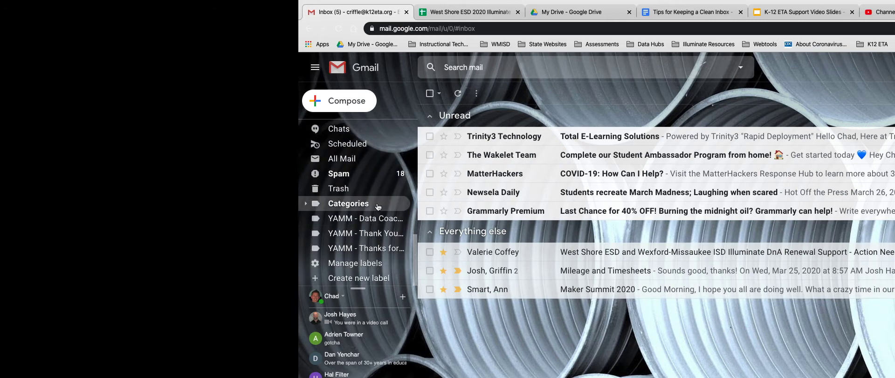
{"action": "left_click", "coordinate": [383, 264]}
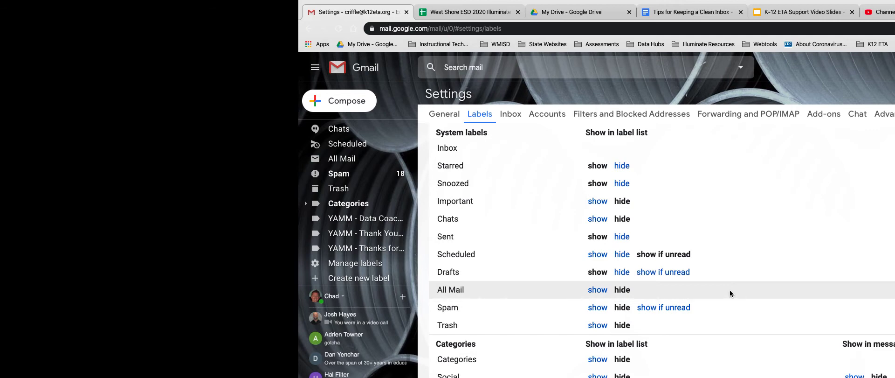
{"action": "scroll", "coordinate": [730, 289], "scroll_direction": "down", "scroll_amount": 5}
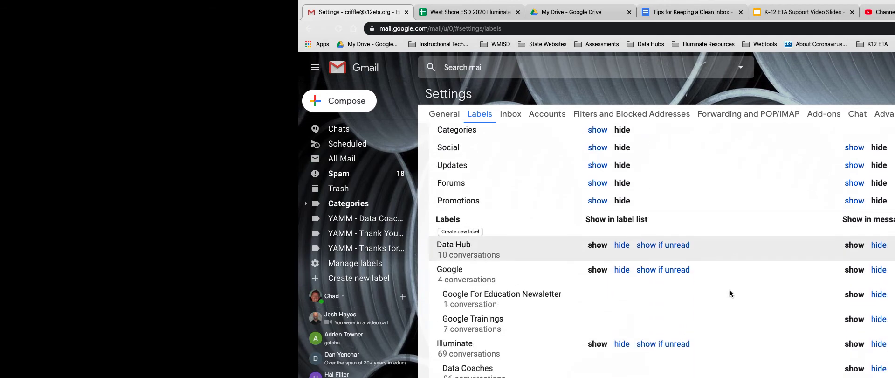
{"action": "scroll", "coordinate": [727, 293], "scroll_direction": "up", "scroll_amount": 5}
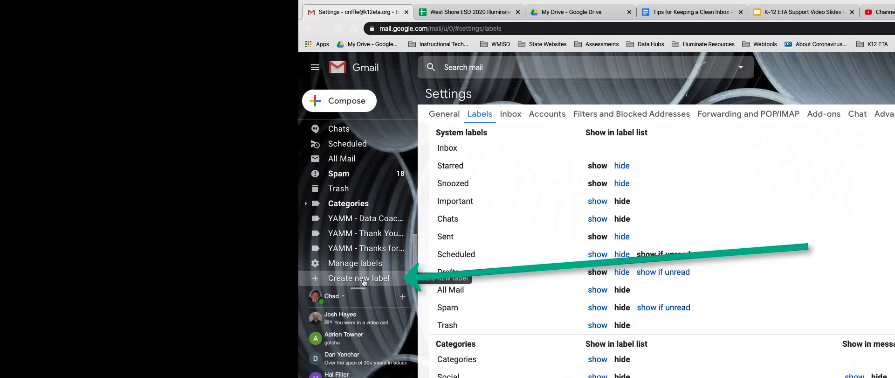
Start a new label and name it "Delete"
{"action": "left_click", "coordinate": [382, 279]}
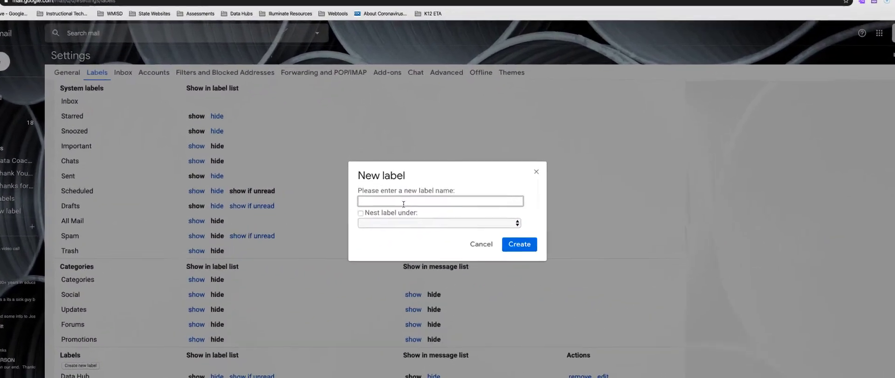
{"action": "type", "text": "Detele"}
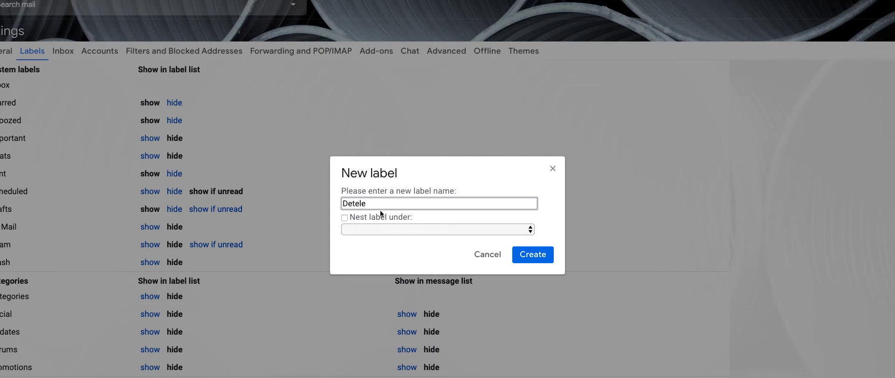
{"action": "key", "text": "BackSpace"}
{"action": "key", "text": "BackSpace"}
{"action": "key", "text": "BackSpace"}
{"action": "key", "text": "BackSpace"}
{"action": "key", "text": "BackSpace"}
{"action": "key", "text": "BackSpace"}
{"action": "type", "text": "elte"}
{"action": "key", "text": "BackSpace"}
{"action": "key", "text": "BackSpace"}
{"action": "type", "text": "ete"}
Nest the new label under the Google label and create it
{"action": "left_click", "coordinate": [344, 218]}
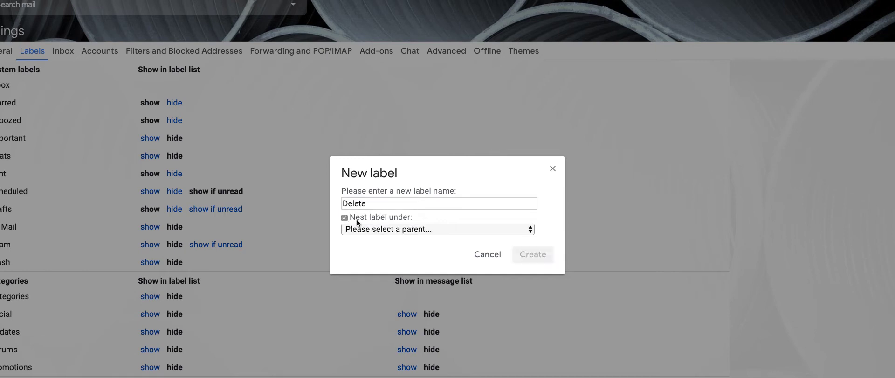
{"action": "left_click", "coordinate": [403, 229]}
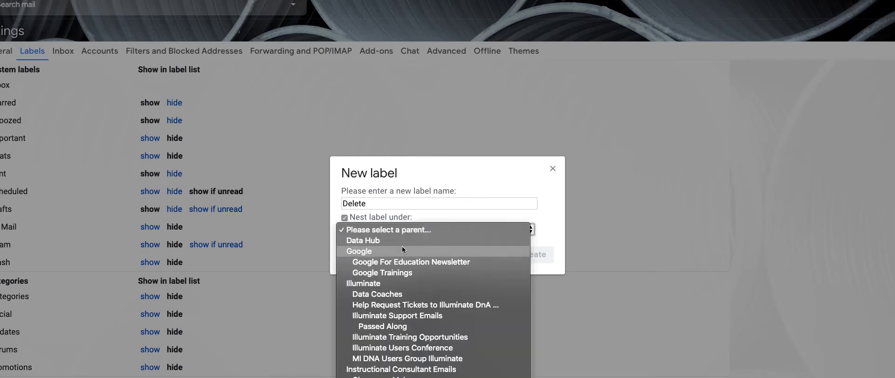
{"action": "left_click", "coordinate": [371, 252]}
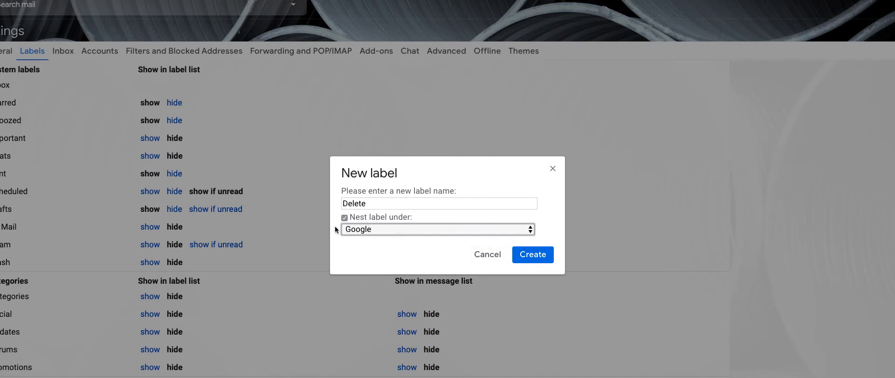
{"action": "left_click", "coordinate": [531, 257]}
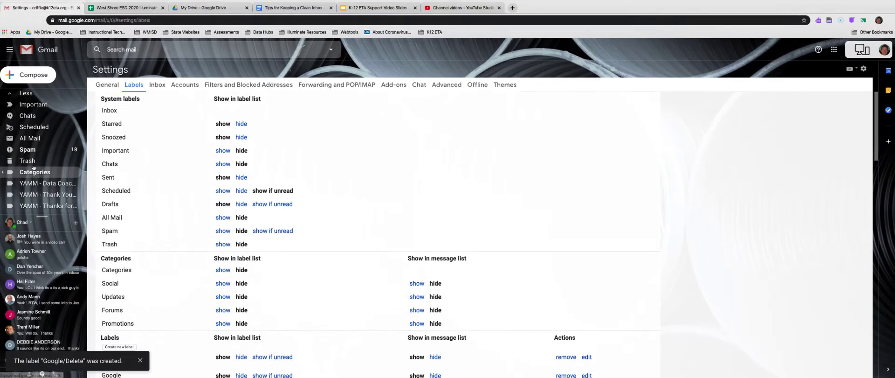
Expand the Google label in the mailbox label list to check its nested labels
{"action": "scroll", "coordinate": [39, 168], "scroll_direction": "down", "scroll_amount": 5}
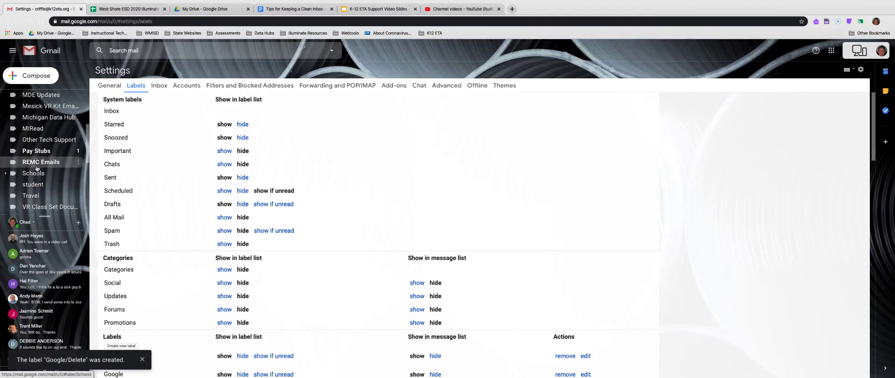
{"action": "scroll", "coordinate": [38, 168], "scroll_direction": "up", "scroll_amount": 2}
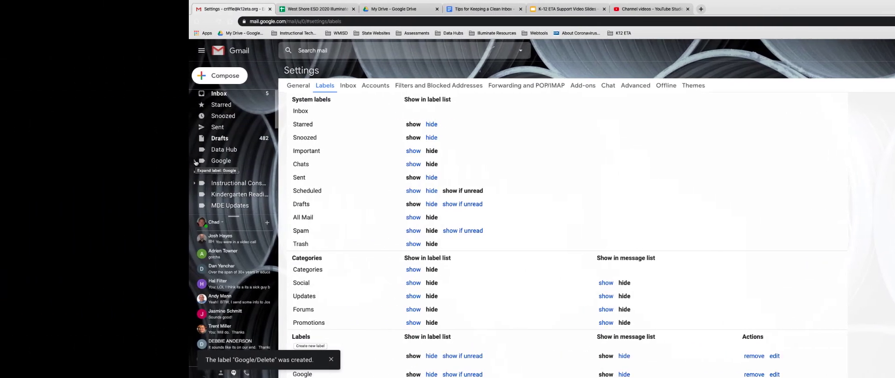
{"action": "left_click", "coordinate": [195, 162]}
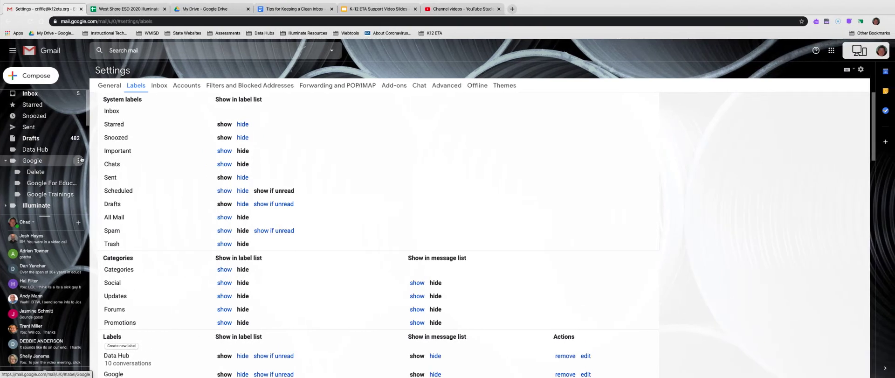
Open the Wakelet Team email about the Student Ambassador Program from the inbox and apply the Google/Delete label to it
{"action": "left_click", "coordinate": [48, 98]}
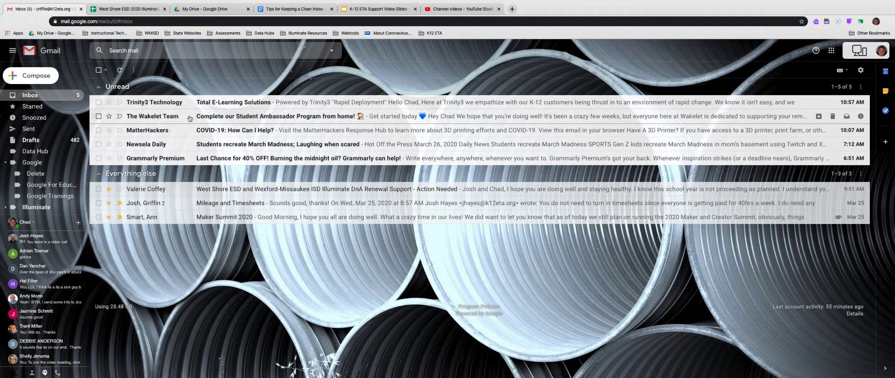
{"action": "left_click", "coordinate": [275, 116]}
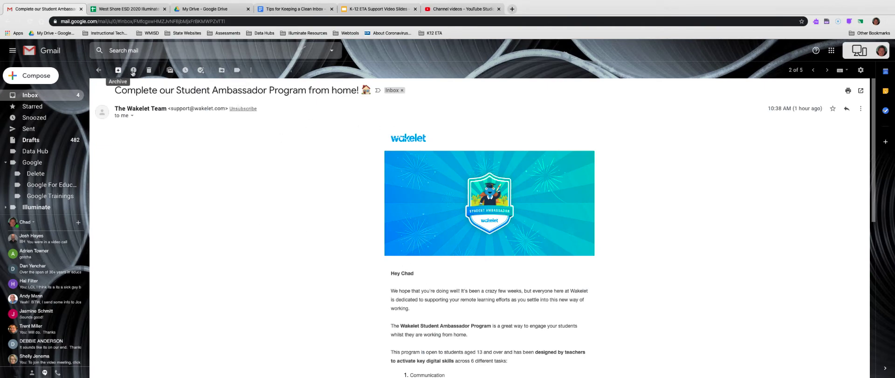
{"action": "left_click", "coordinate": [236, 70]}
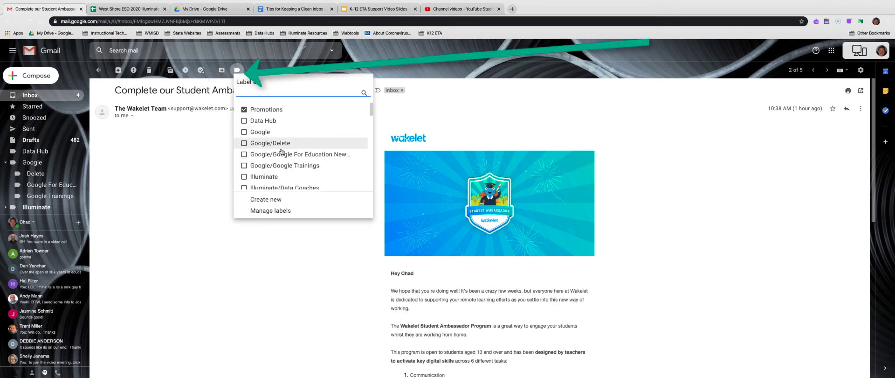
{"action": "scroll", "coordinate": [279, 149], "scroll_direction": "down", "scroll_amount": 3}
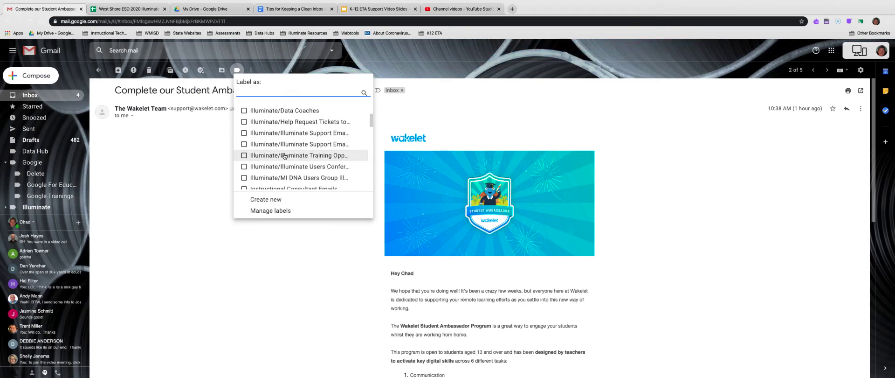
{"action": "scroll", "coordinate": [275, 144], "scroll_direction": "up", "scroll_amount": 4}
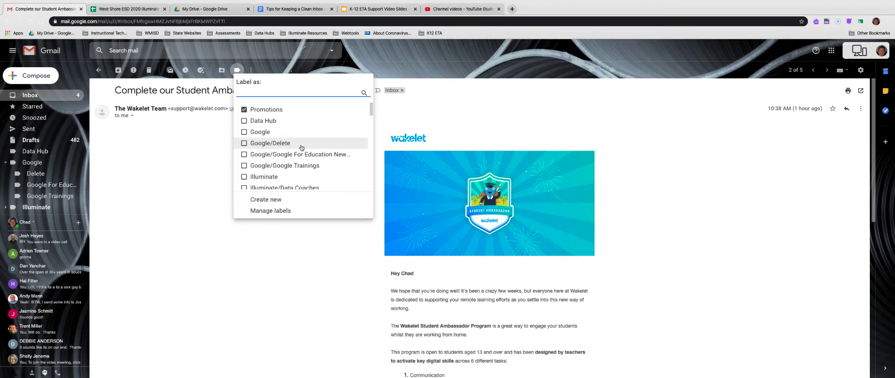
{"action": "left_click", "coordinate": [262, 145]}
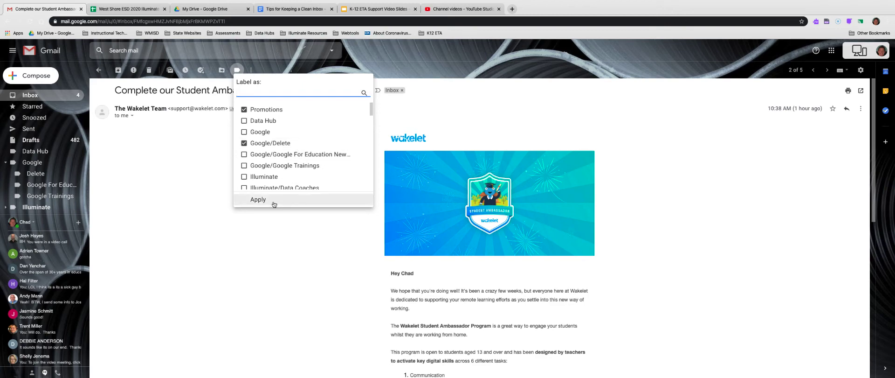
{"action": "left_click", "coordinate": [259, 199]}
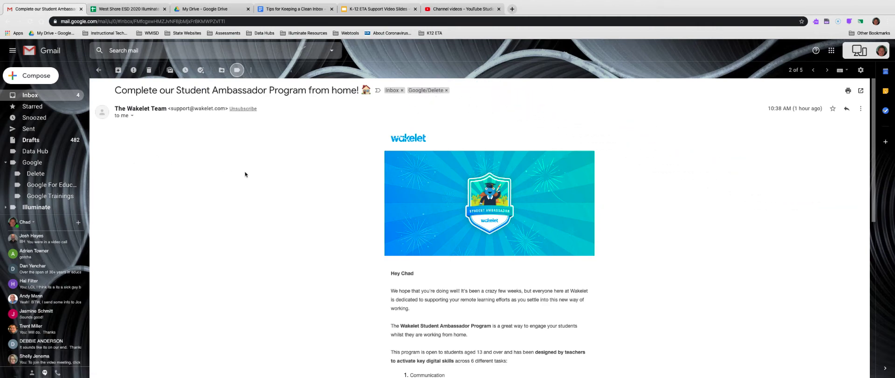
Return to the inbox to check the labelled Wakelet email, and view the Delete label nested under Google
{"action": "left_click", "coordinate": [66, 97]}
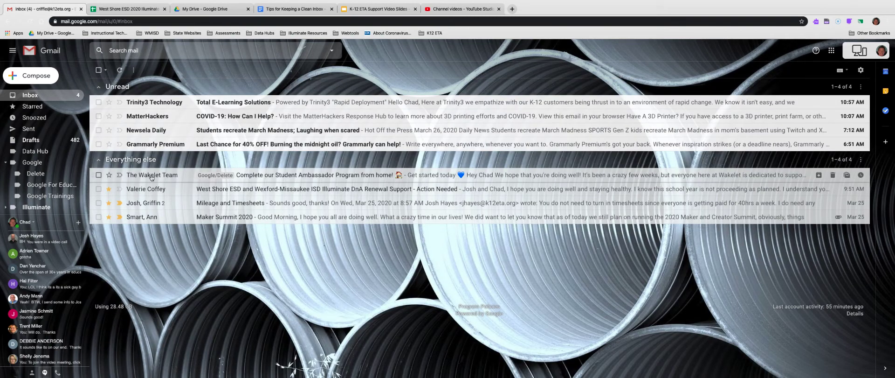
{"action": "mouse_move", "coordinate": [173, 178]}
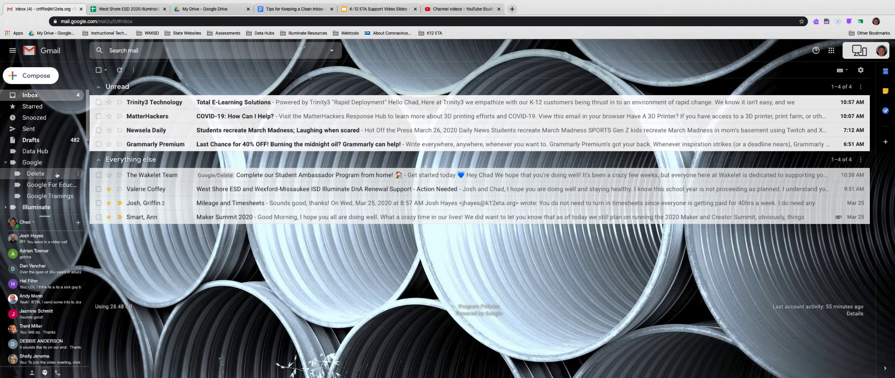
{"action": "left_click", "coordinate": [35, 173]}
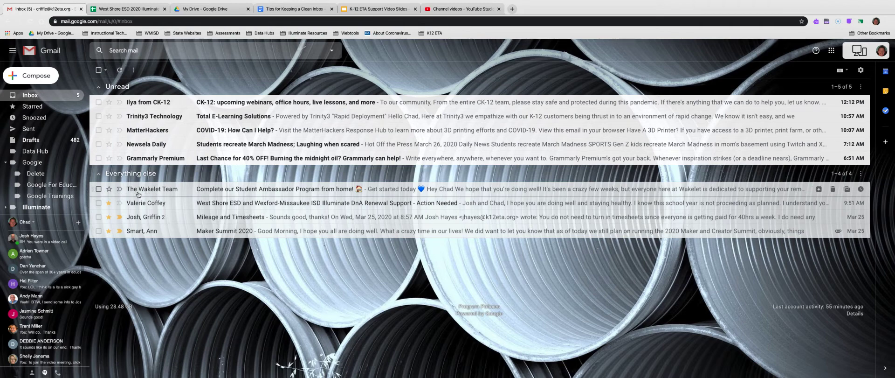
Open the Wakelet Team email, start a filter for messages like it, and review the matching messages
{"action": "mouse_move", "coordinate": [140, 192]}
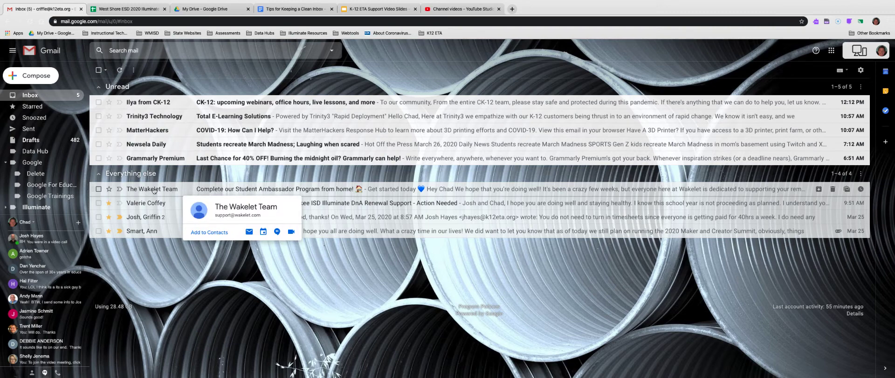
{"action": "left_click", "coordinate": [154, 190]}
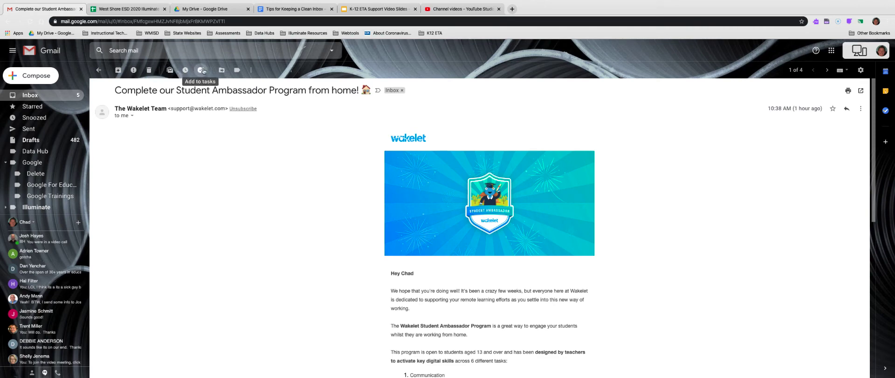
{"action": "left_click", "coordinate": [253, 71]}
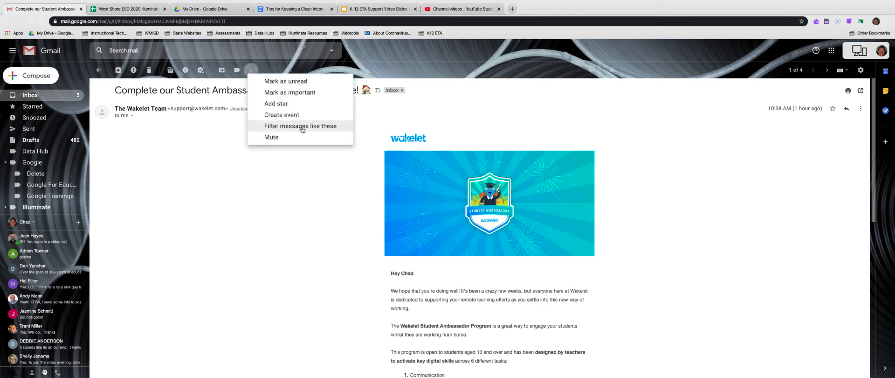
{"action": "left_click", "coordinate": [335, 128]}
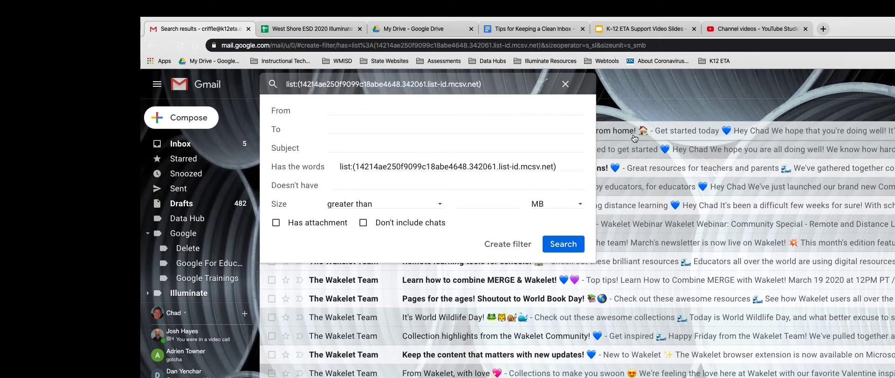
{"action": "scroll", "coordinate": [640, 222], "scroll_direction": "down", "scroll_amount": 10}
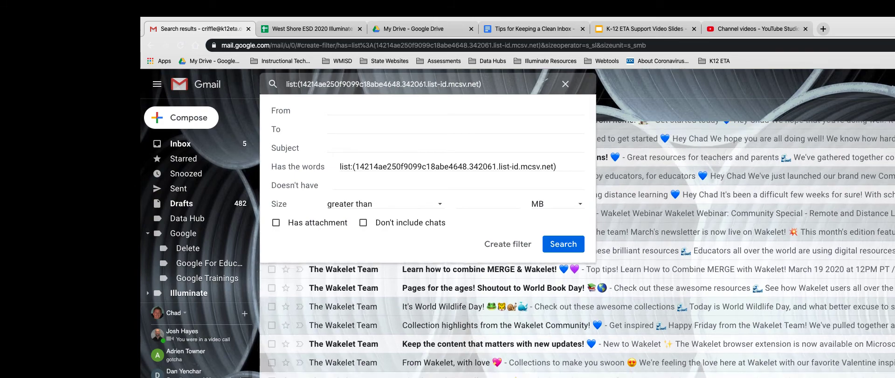
{"action": "scroll", "coordinate": [640, 222], "scroll_direction": "down", "scroll_amount": 3}
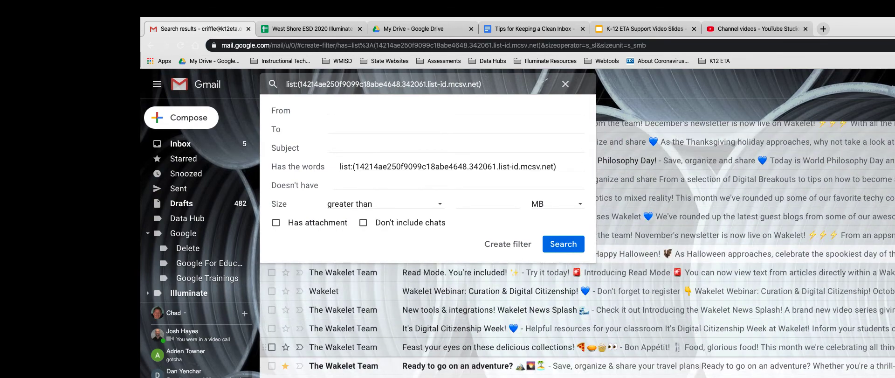
{"action": "scroll", "coordinate": [640, 222], "scroll_direction": "up", "scroll_amount": 5}
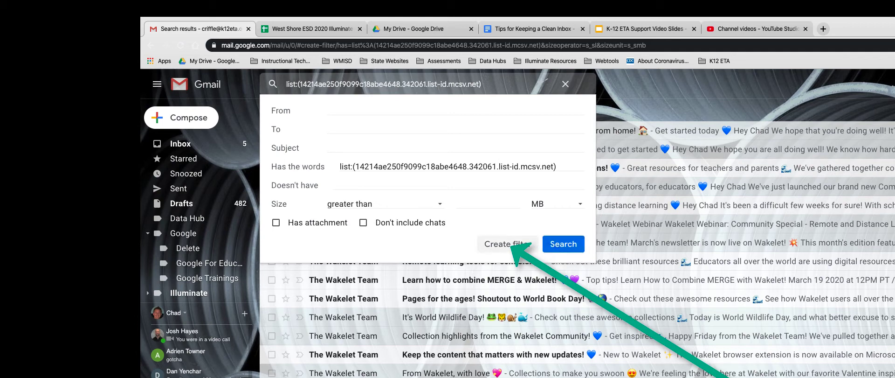
Create the filter so matching Wakelet messages skip the inbox and get the Google/Delete label, applying it to existing matching conversations too
{"action": "left_click", "coordinate": [506, 244]}
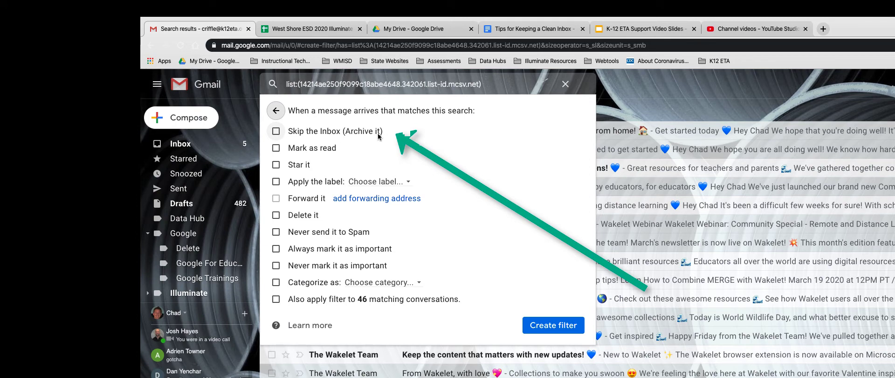
{"action": "left_click", "coordinate": [278, 132]}
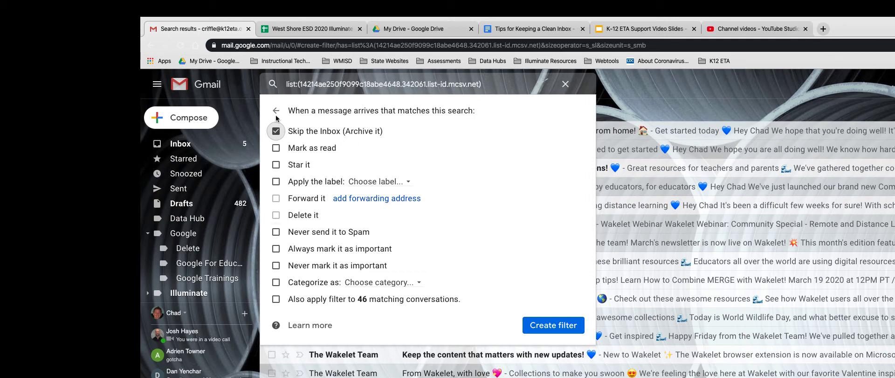
{"action": "left_click", "coordinate": [276, 182]}
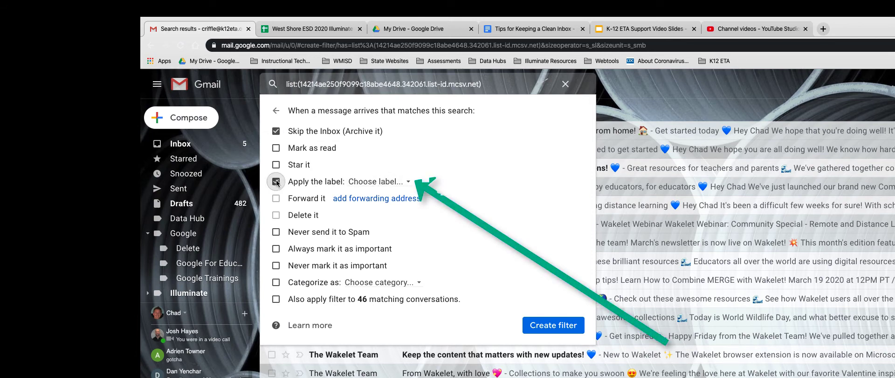
{"action": "left_click", "coordinate": [408, 182]}
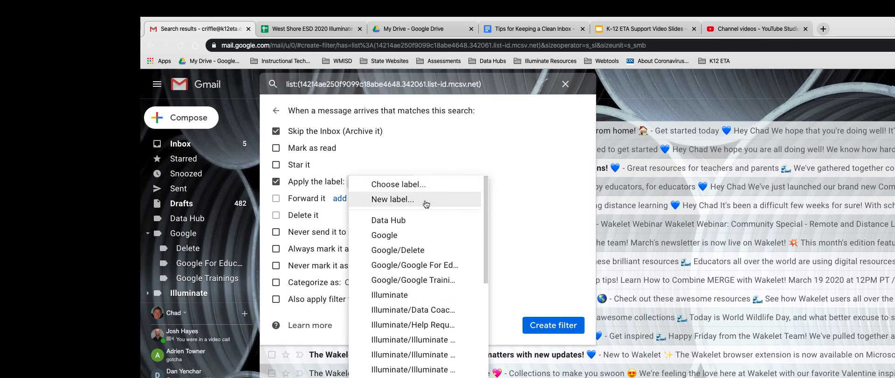
{"action": "left_click", "coordinate": [387, 251]}
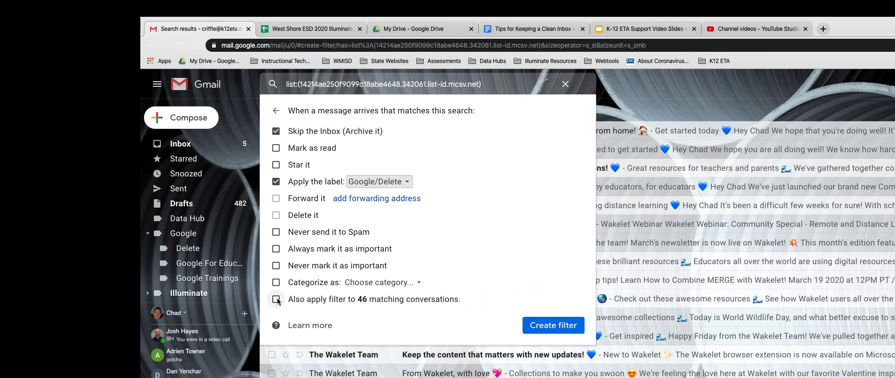
{"action": "left_click", "coordinate": [276, 299]}
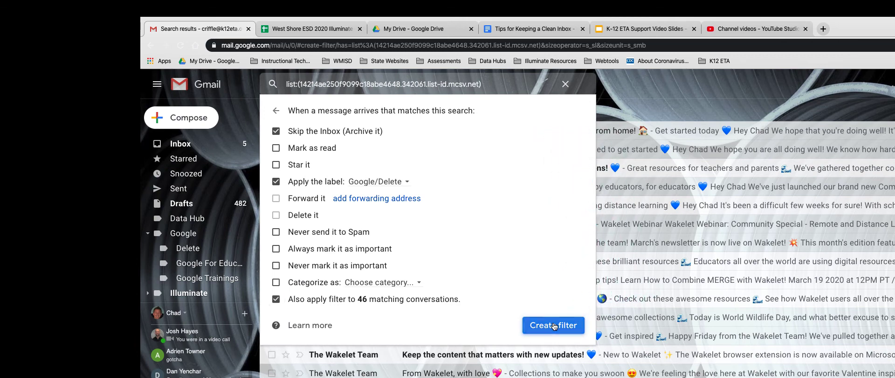
{"action": "left_click", "coordinate": [554, 325]}
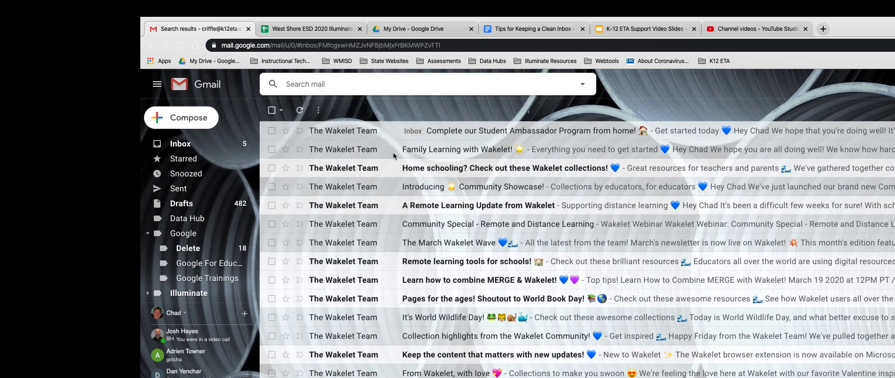
Open the Wakelet Student Ambassador Program email and highlight the sender's address
{"action": "left_click", "coordinate": [354, 131]}
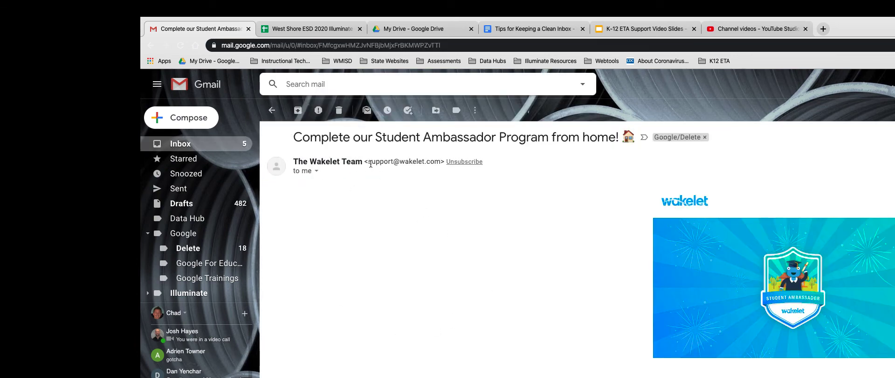
{"action": "left_click_drag", "start_coordinate": [369, 164], "coordinate": [440, 163]}
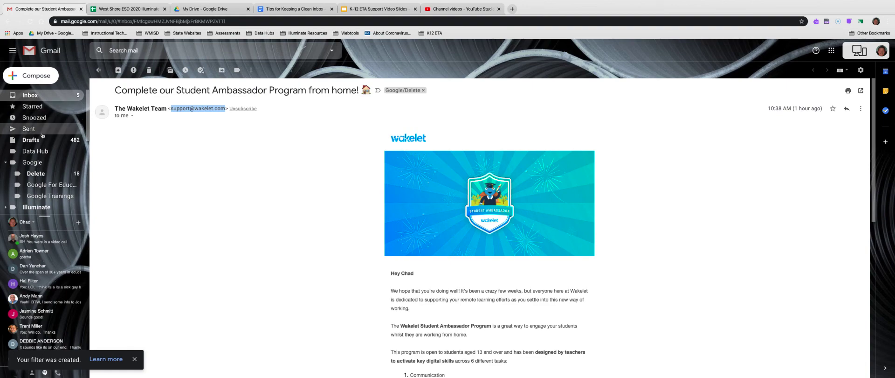
Review the Wakelet messages collected under the Delete label nested in Google, and return to the inbox
{"action": "left_click", "coordinate": [17, 161]}
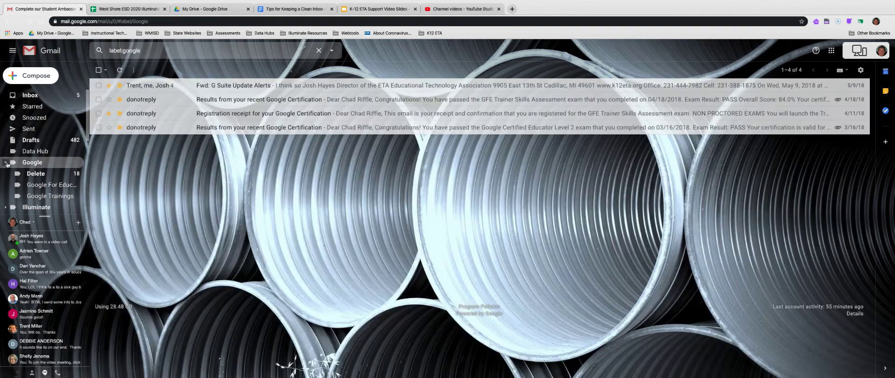
{"action": "left_click", "coordinate": [32, 176]}
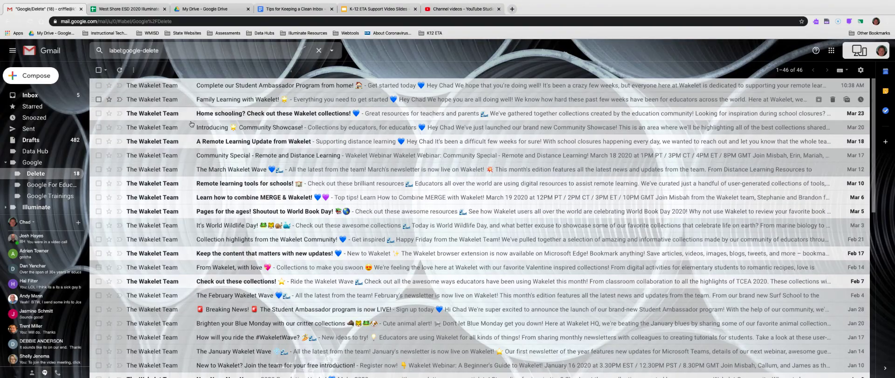
{"action": "scroll", "coordinate": [236, 240], "scroll_direction": "down", "scroll_amount": 8}
{"action": "scroll", "coordinate": [236, 240], "scroll_direction": "down", "scroll_amount": 2}
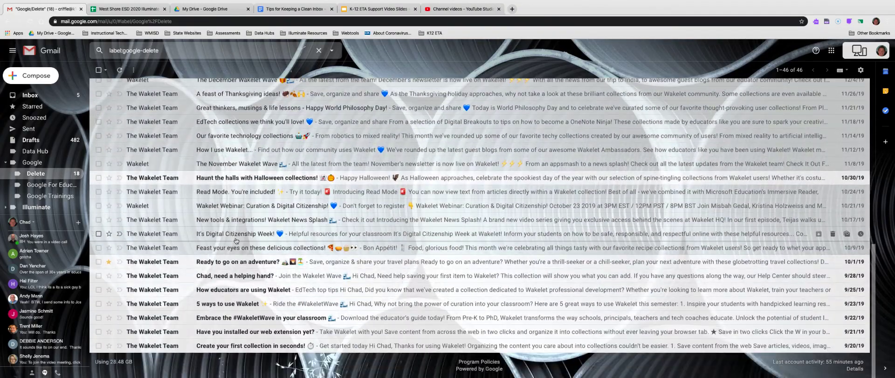
{"action": "scroll", "coordinate": [237, 235], "scroll_direction": "up", "scroll_amount": 10}
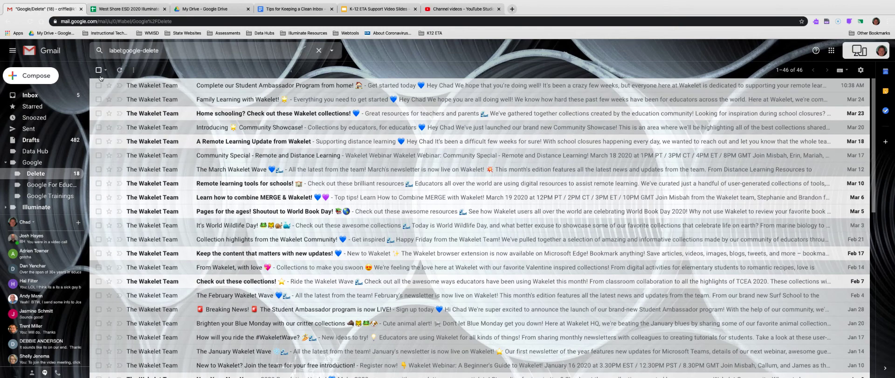
{"action": "left_click", "coordinate": [28, 96]}
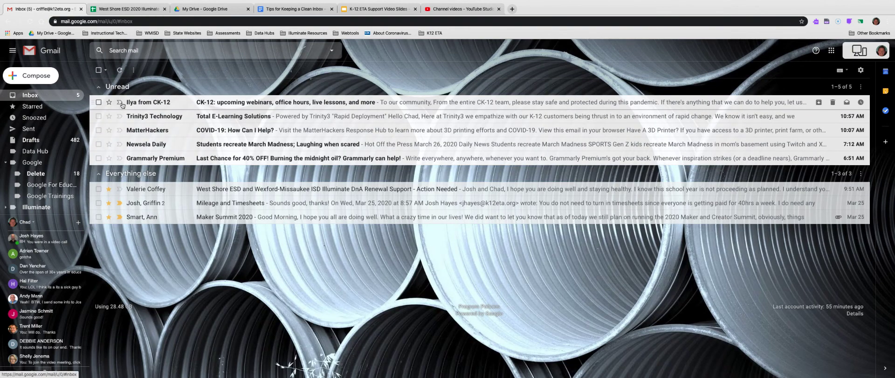